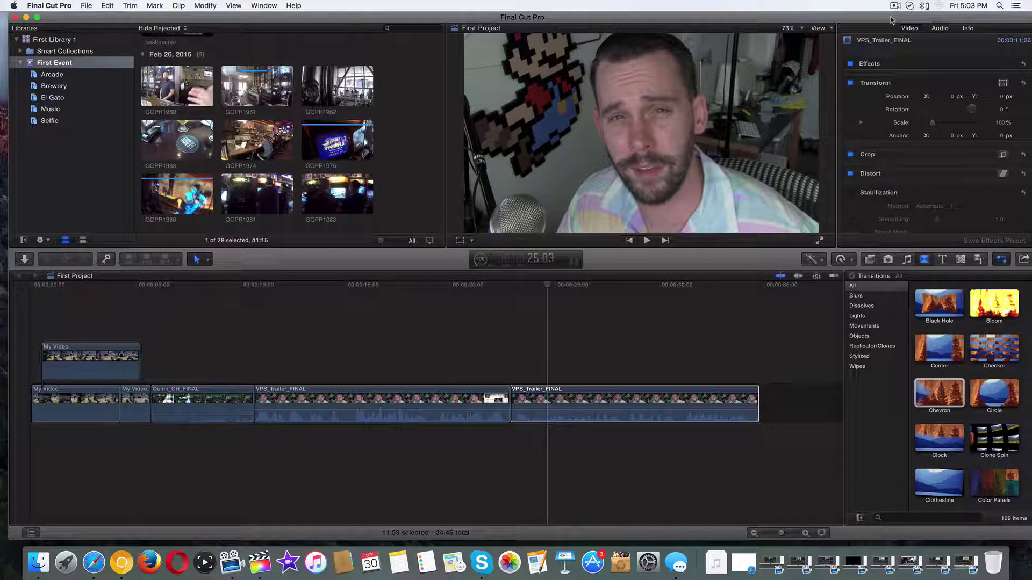
# Step: Play back the project from just before the cut between the two VPS_Trailer_FINAL clips
pyautogui.click(607, 403)
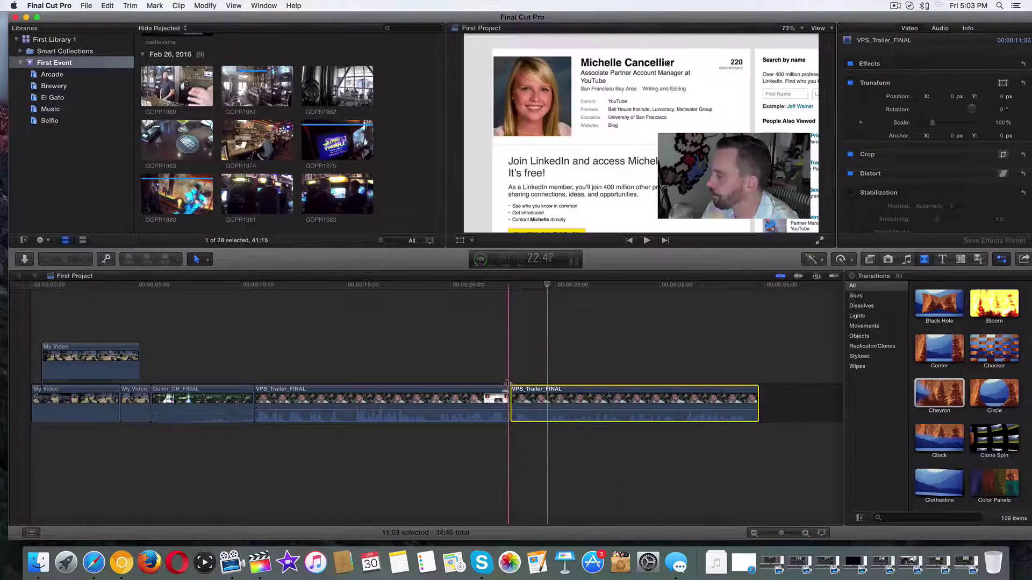
pyautogui.click(483, 403)
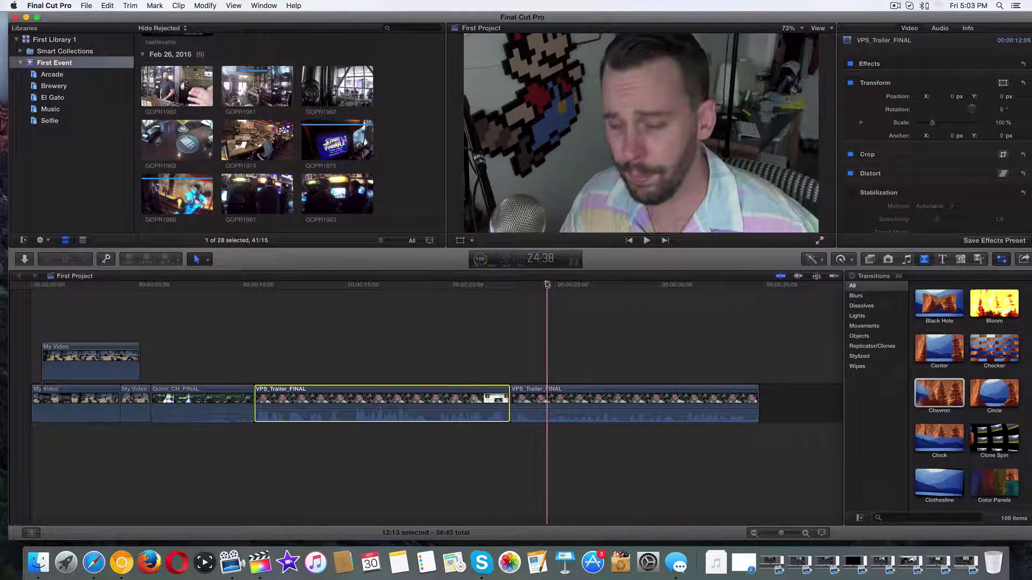
pyautogui.click(519, 283)
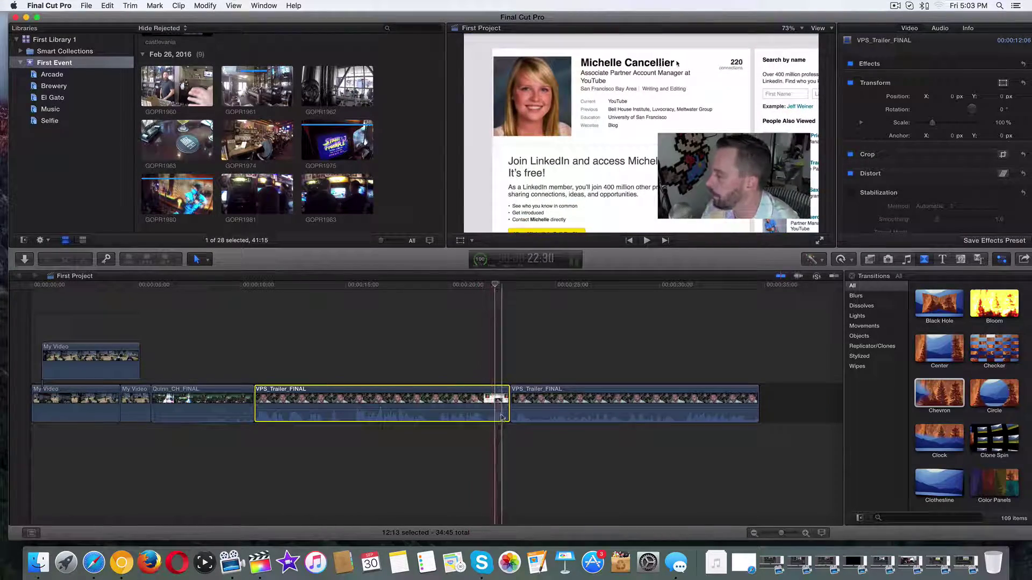
pyautogui.click(500, 419)
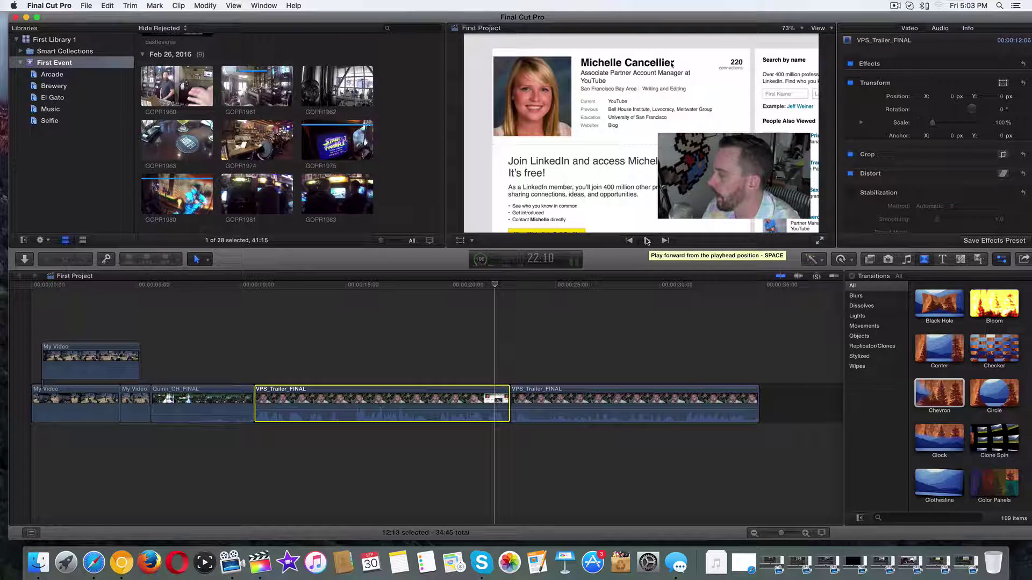
pyautogui.click(647, 241)
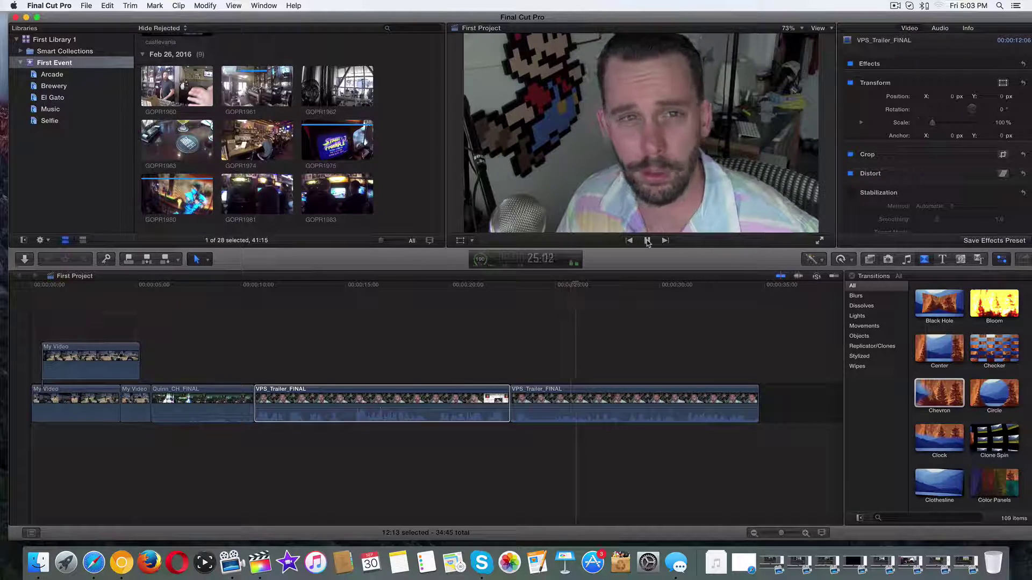
pyautogui.click(647, 241)
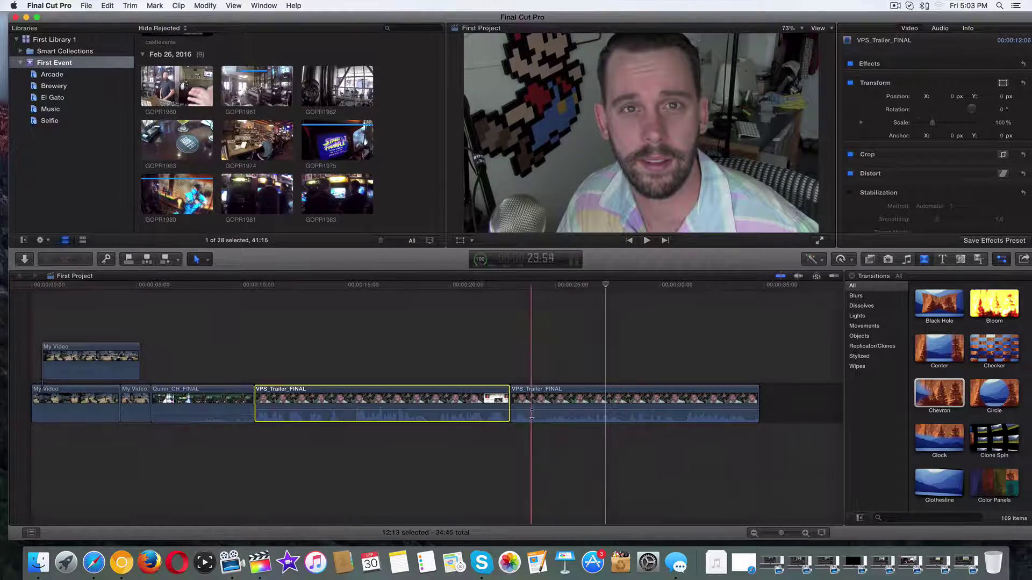
# Step: Move the playhead back before the cut and check the first trailer clip's context menu
pyautogui.click(552, 414)
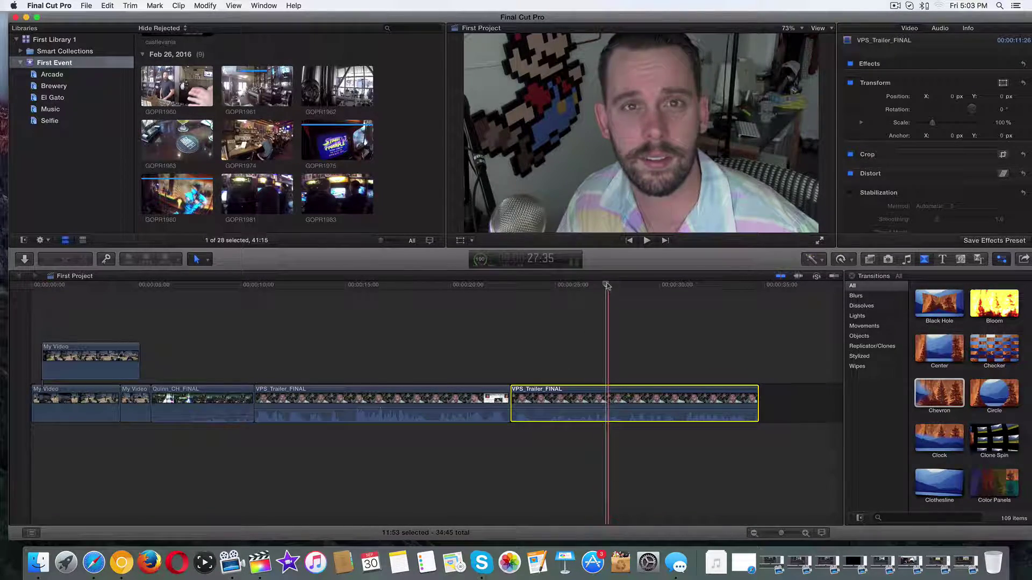
pyautogui.moveTo(606, 286); pyautogui.dragTo(492, 287)
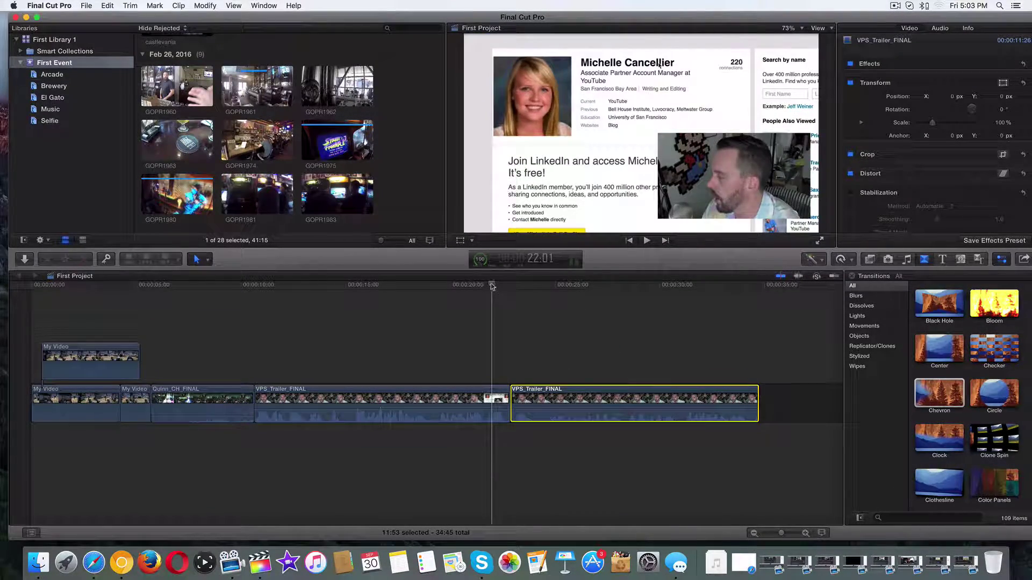
pyautogui.click(495, 394)
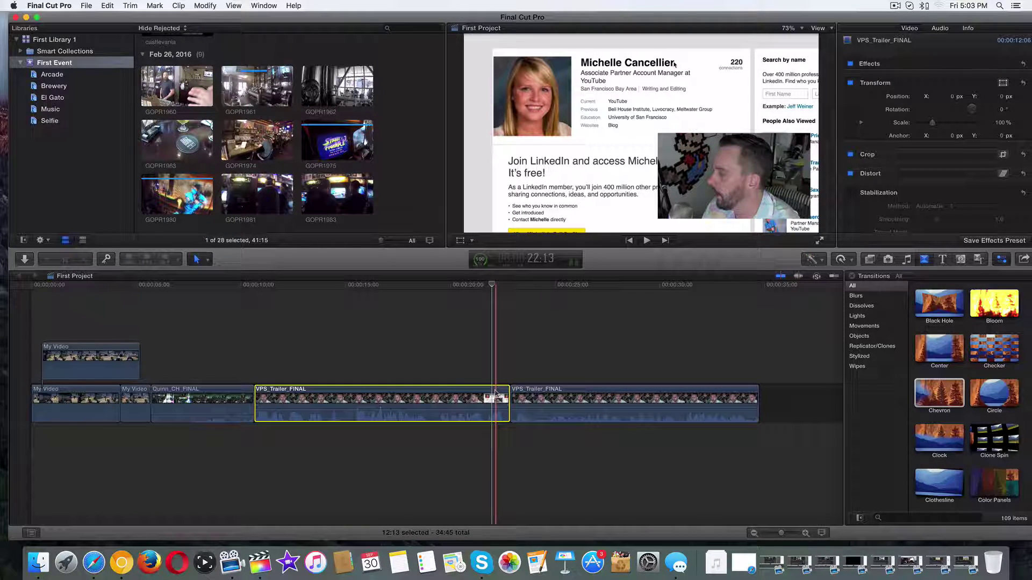
pyautogui.rightClick(495, 394)
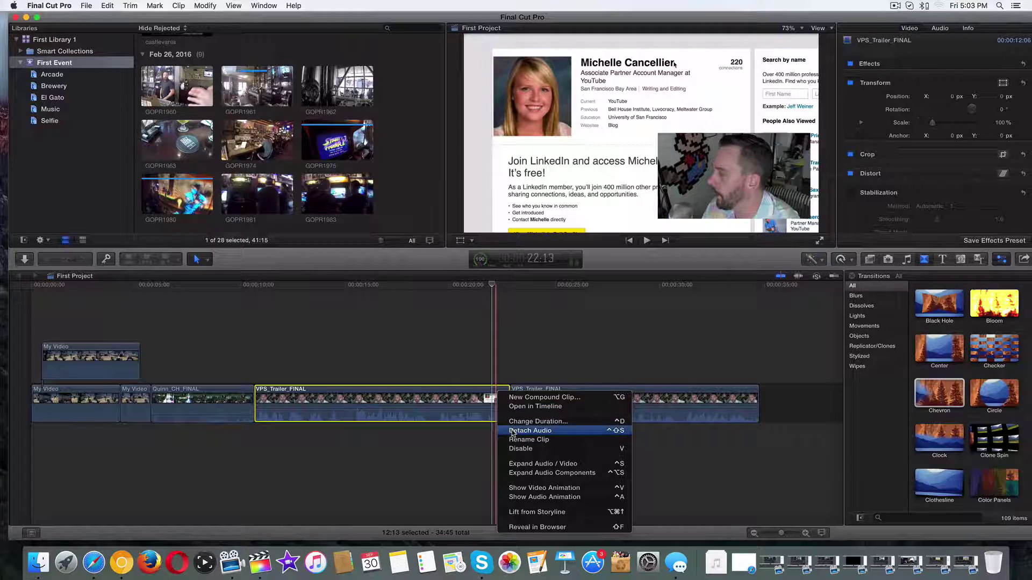
pyautogui.click(481, 400)
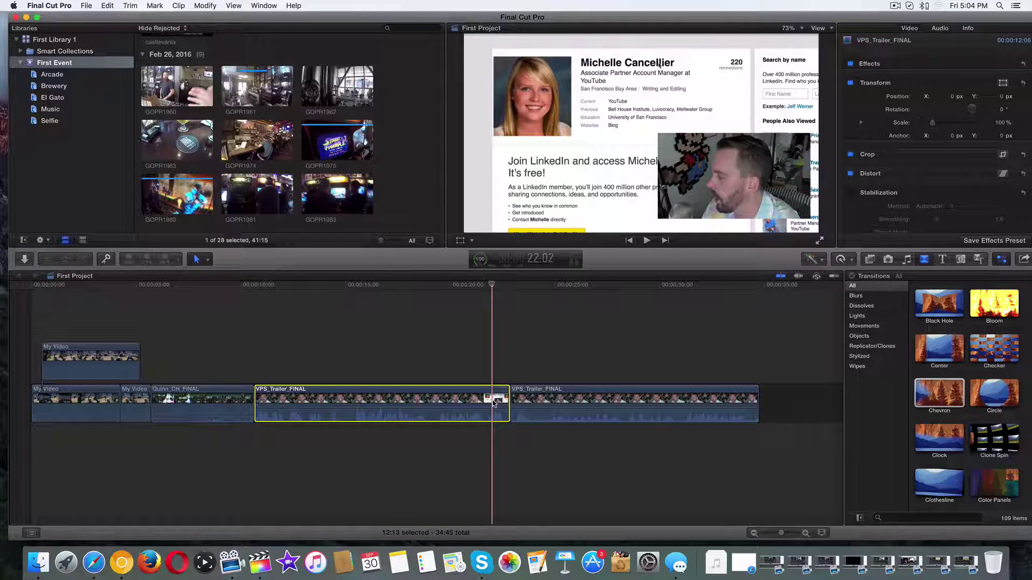
# Step: Select both VPS_Trailer_FINAL clips and apply Expand Audio / Video to them together
pyautogui.keyDown('super'); pyautogui.click(572, 397); pyautogui.keyUp('super')
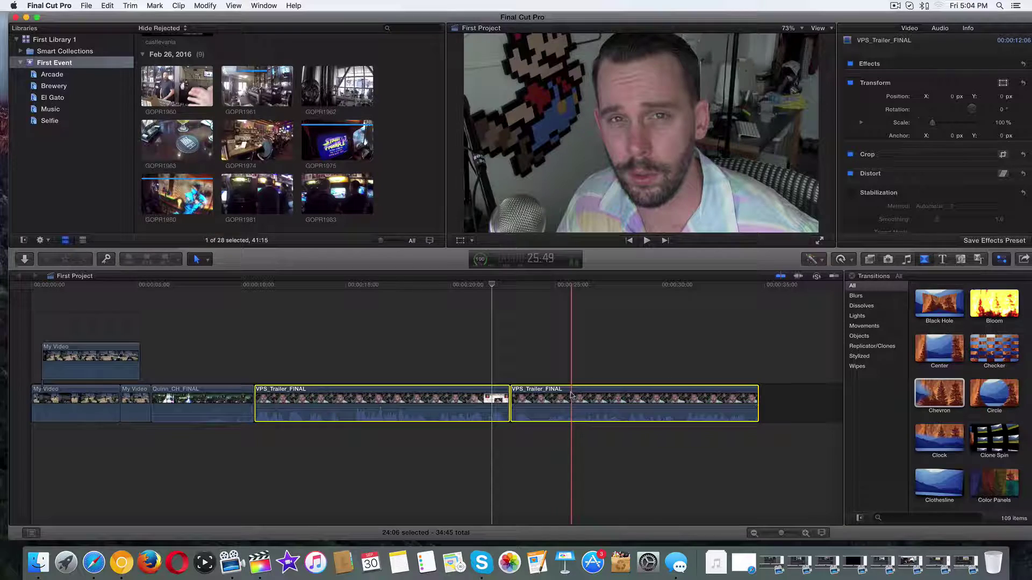
pyautogui.rightClick(529, 394)
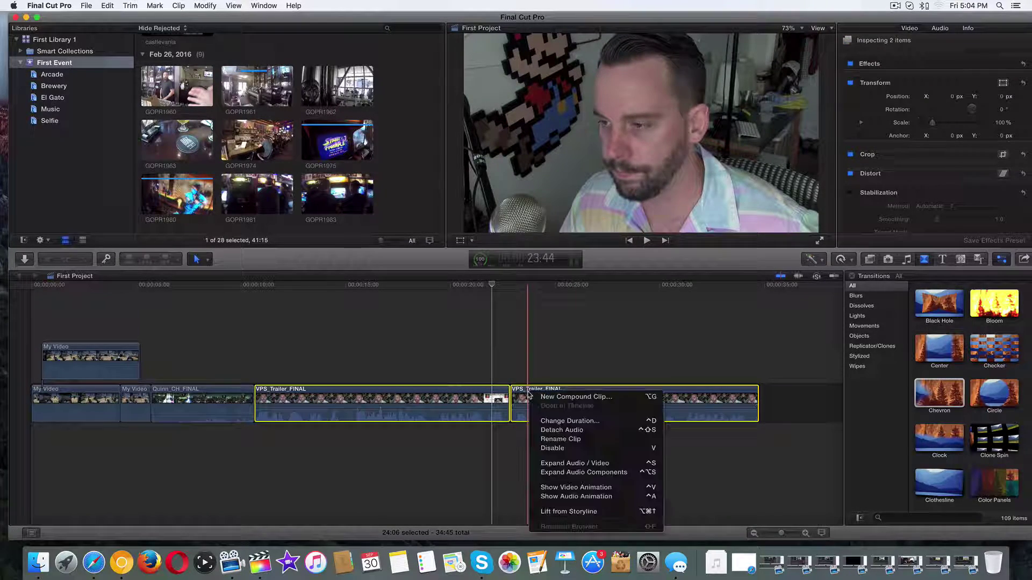
pyautogui.click(552, 463)
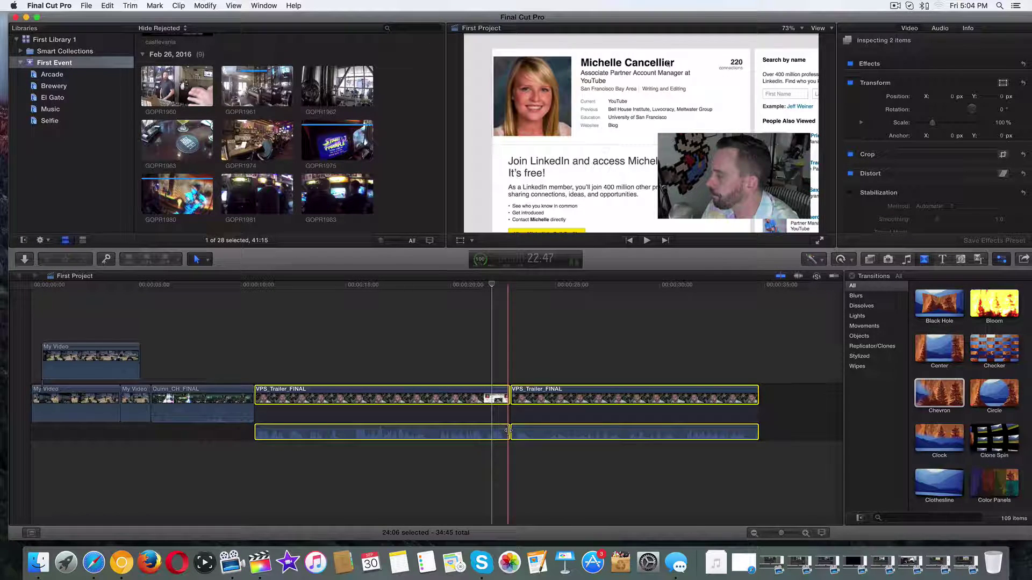
# Step: Extend the first clip's audio past the cut and start the second clip's audio earlier
pyautogui.moveTo(506, 430); pyautogui.dragTo(482, 451)
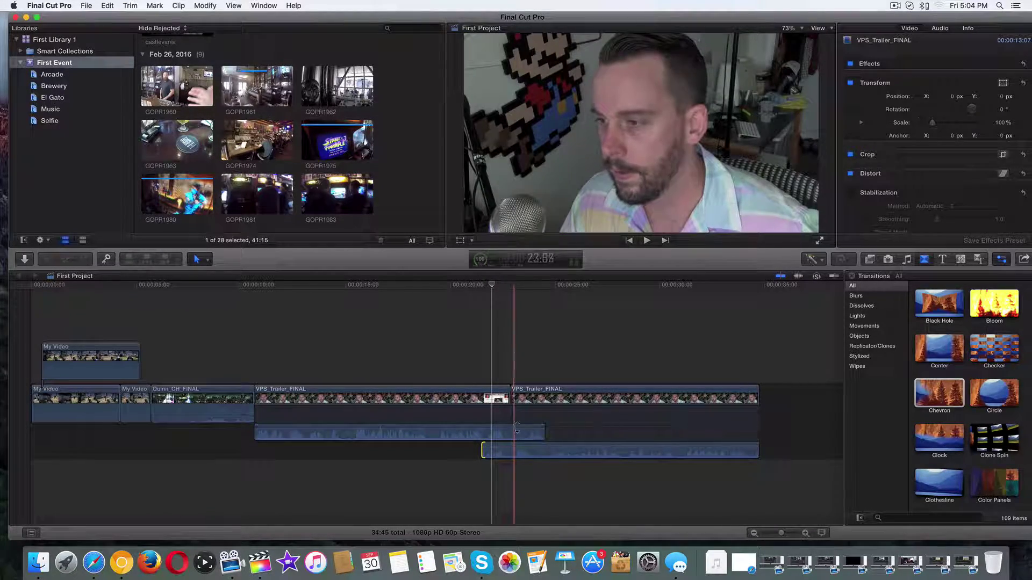
pyautogui.moveTo(481, 451); pyautogui.dragTo(480, 449)
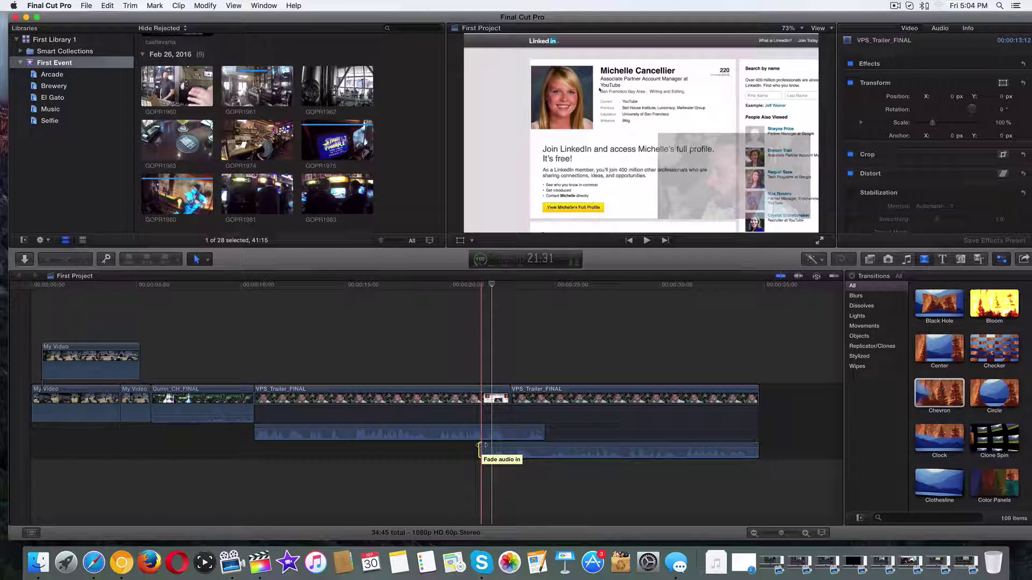
# Step: Add a fade-in on the second clip's audio and fade-out on the first, then play the overlap back
pyautogui.moveTo(481, 445); pyautogui.dragTo(520, 426)
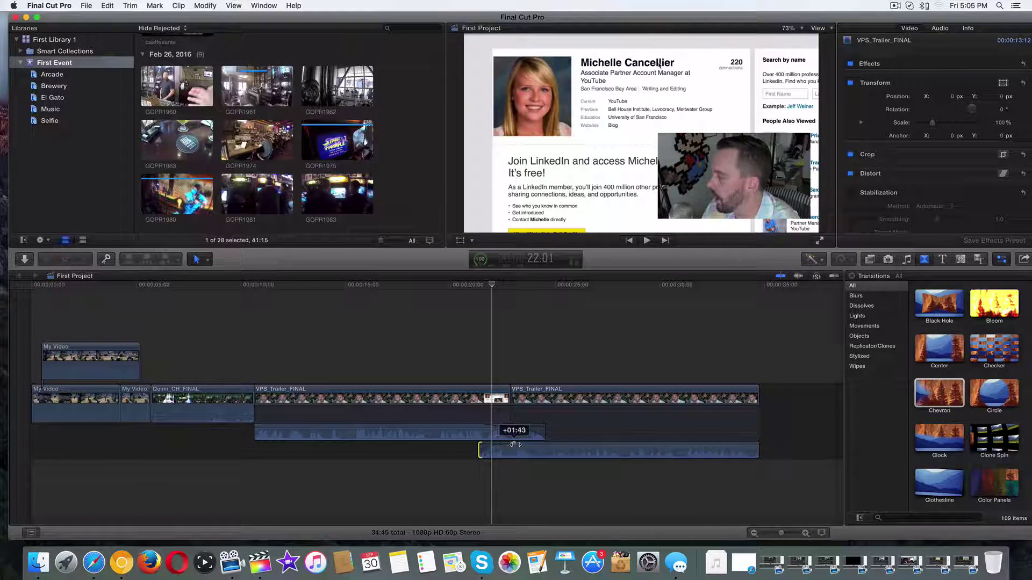
pyautogui.moveTo(542, 446); pyautogui.dragTo(544, 445)
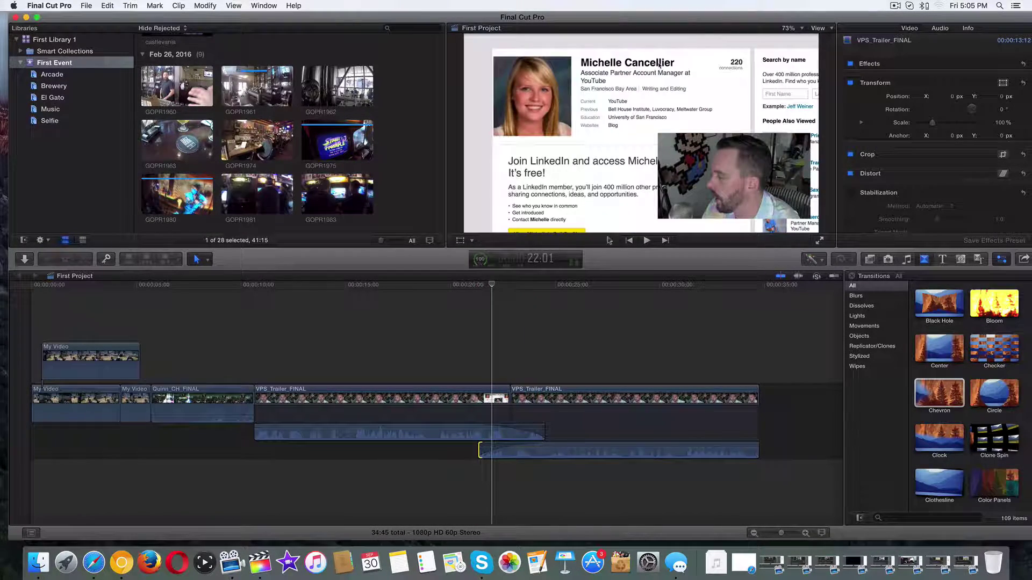
pyautogui.click(647, 241)
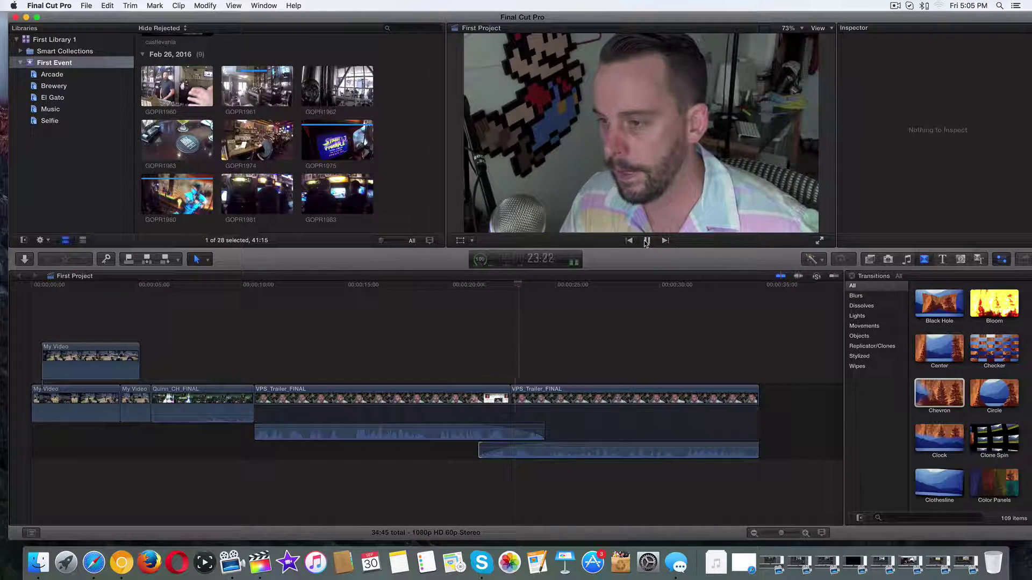
pyautogui.click(647, 240)
pyautogui.click(542, 448)
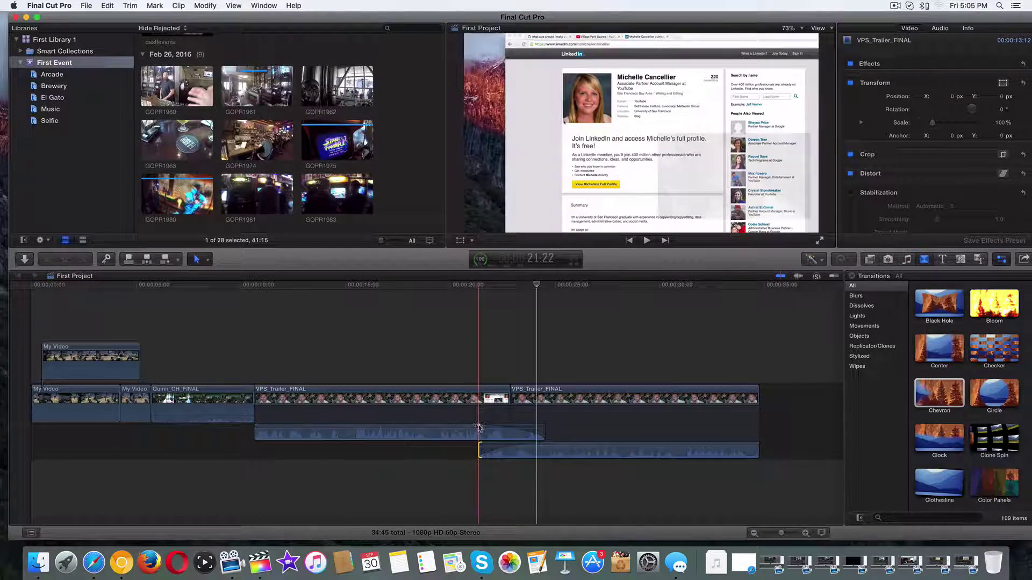
# Step: Change the second clip's audio fade-in shape from +3dB to -3dB
pyautogui.rightClick(479, 426)
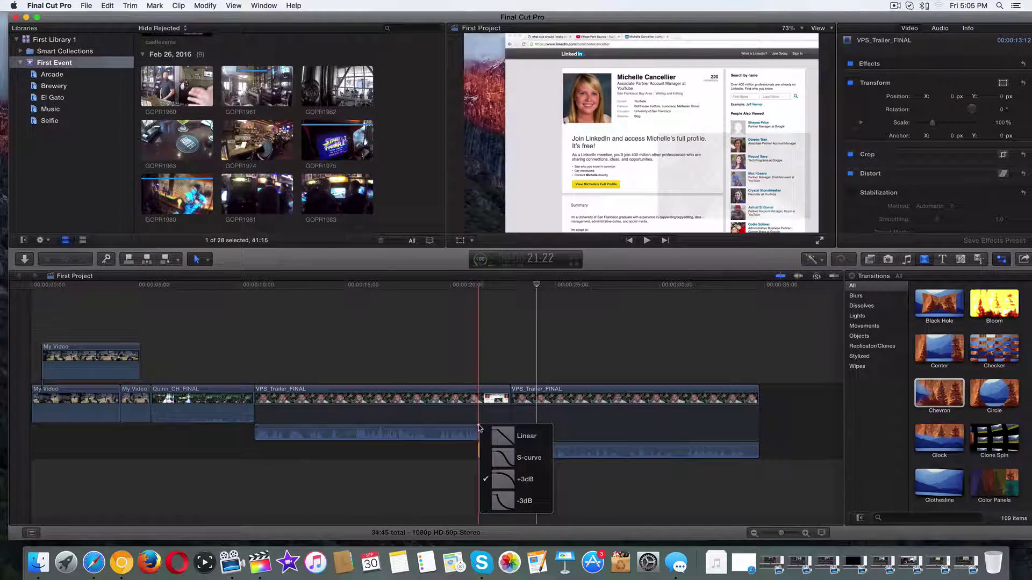
pyautogui.click(525, 495)
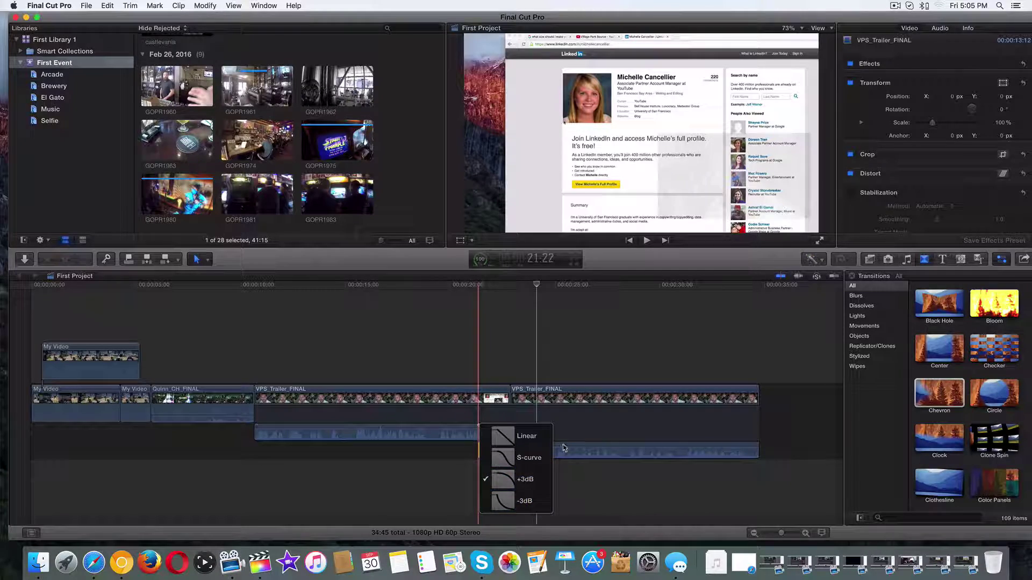
pyautogui.click(454, 430)
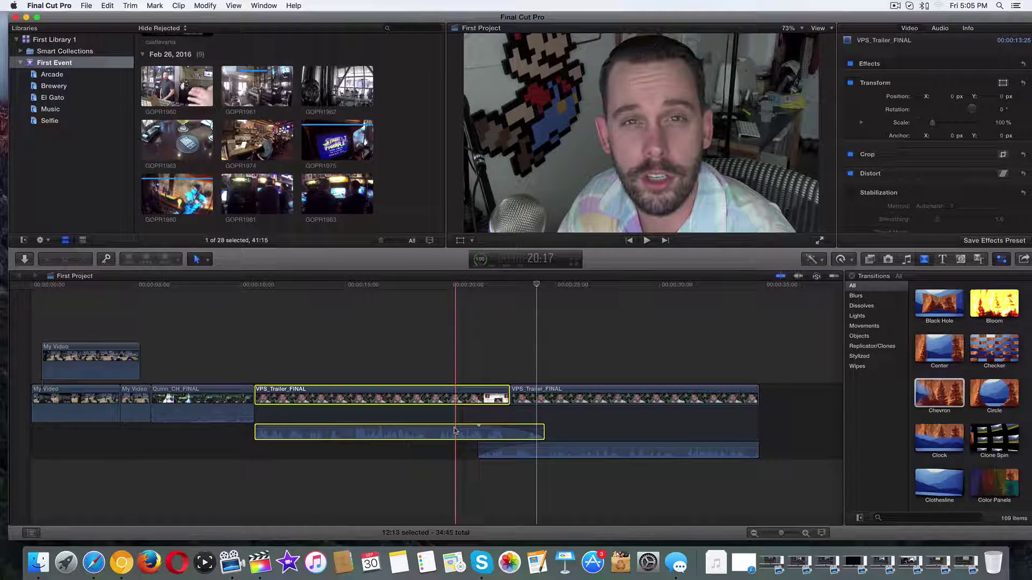
# Step: Apply Collapse Audio / Video to the first trailer clip, then to the second
pyautogui.rightClick(475, 433)
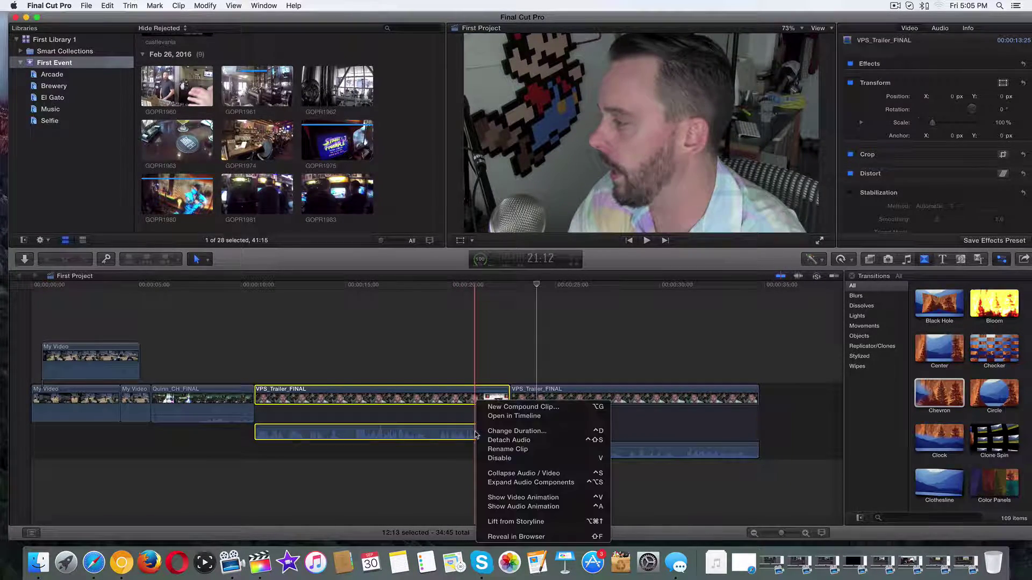
pyautogui.click(495, 471)
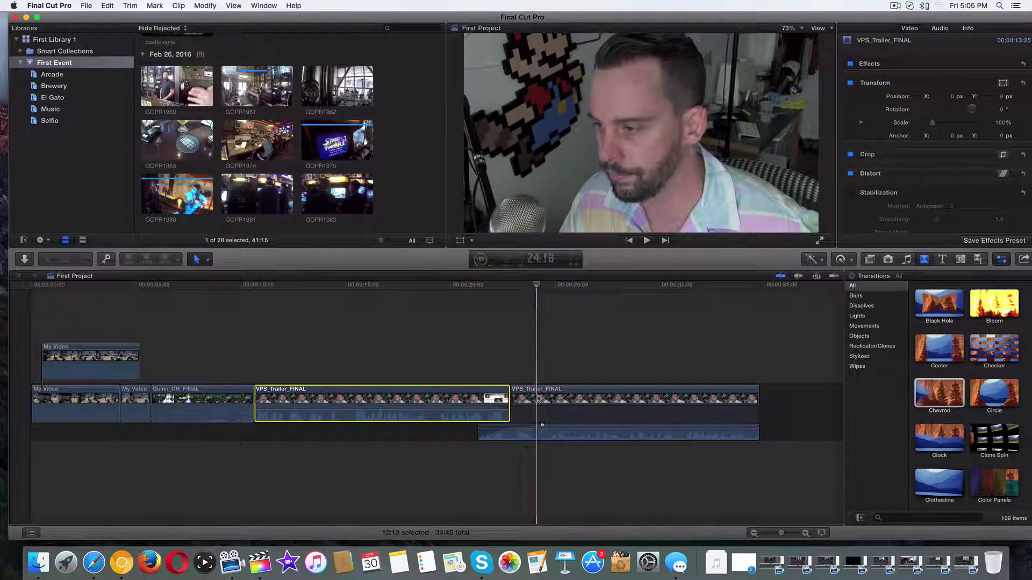
pyautogui.rightClick(547, 396)
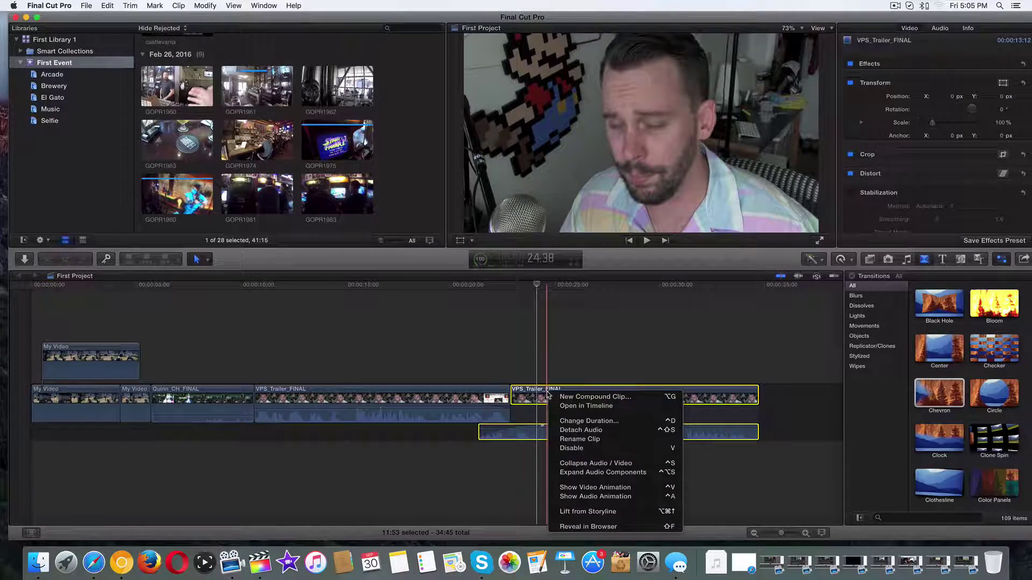
pyautogui.click(569, 463)
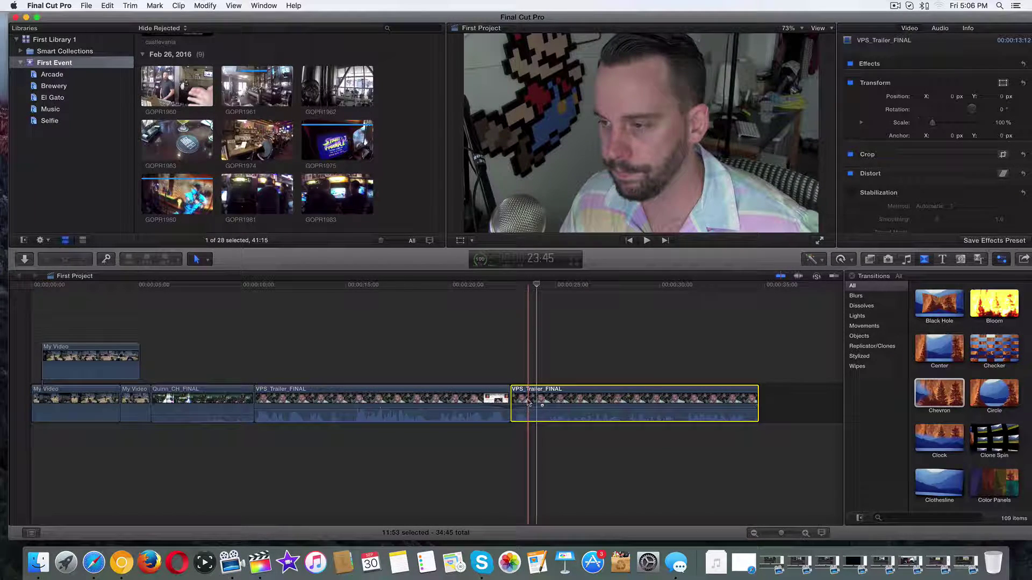
# Step: Expand Audio / Video on the second, then the first VPS_Trailer_FINAL clip, and select them
pyautogui.rightClick(527, 401)
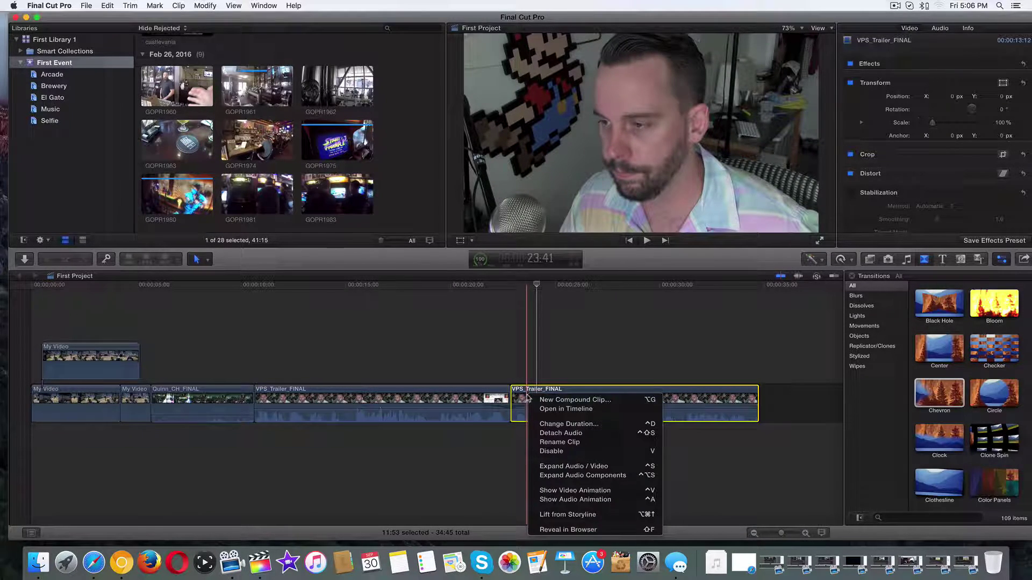
pyautogui.click(545, 466)
pyautogui.click(476, 402)
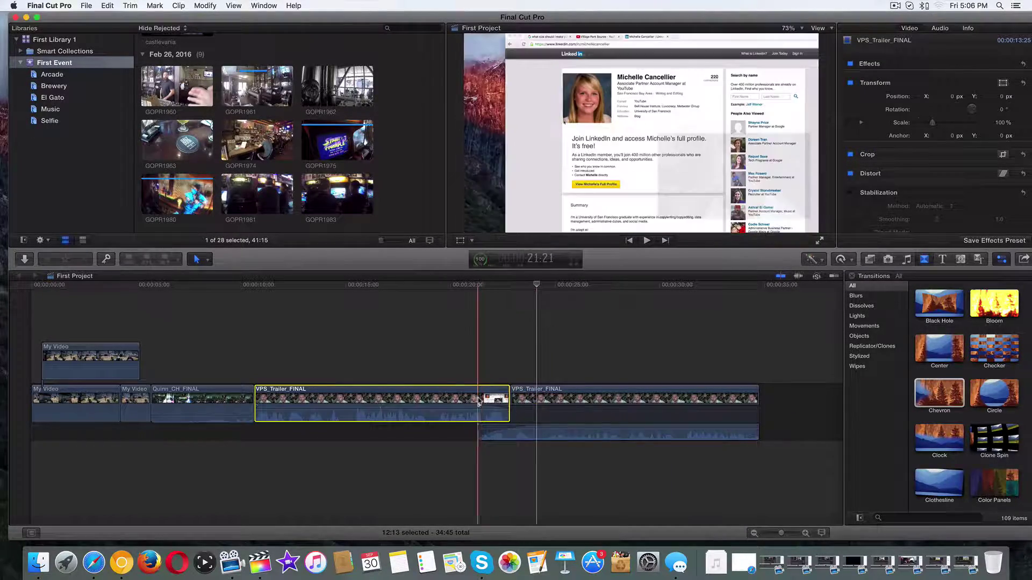
pyautogui.rightClick(478, 399)
pyautogui.click(499, 469)
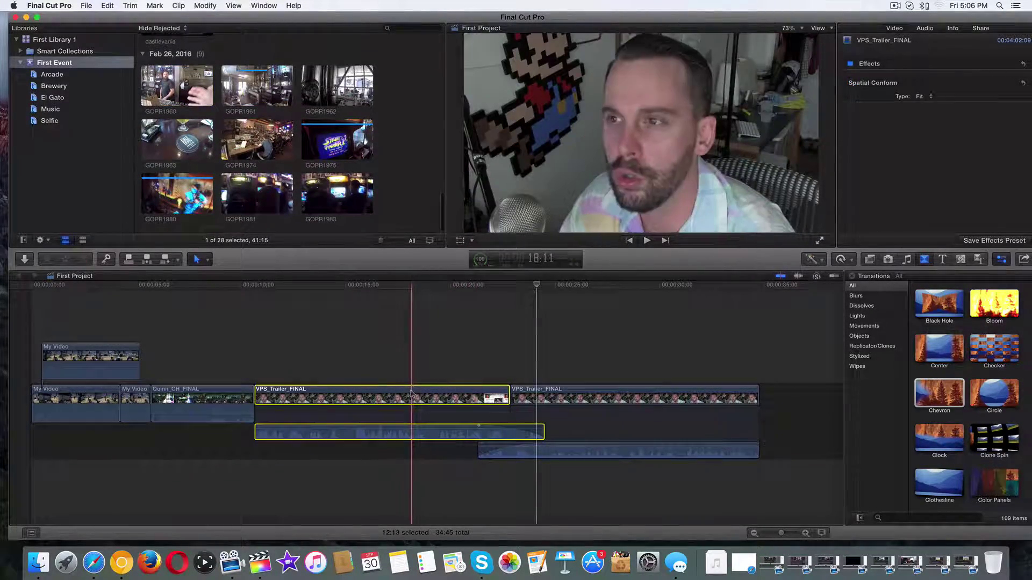
pyautogui.click(414, 398)
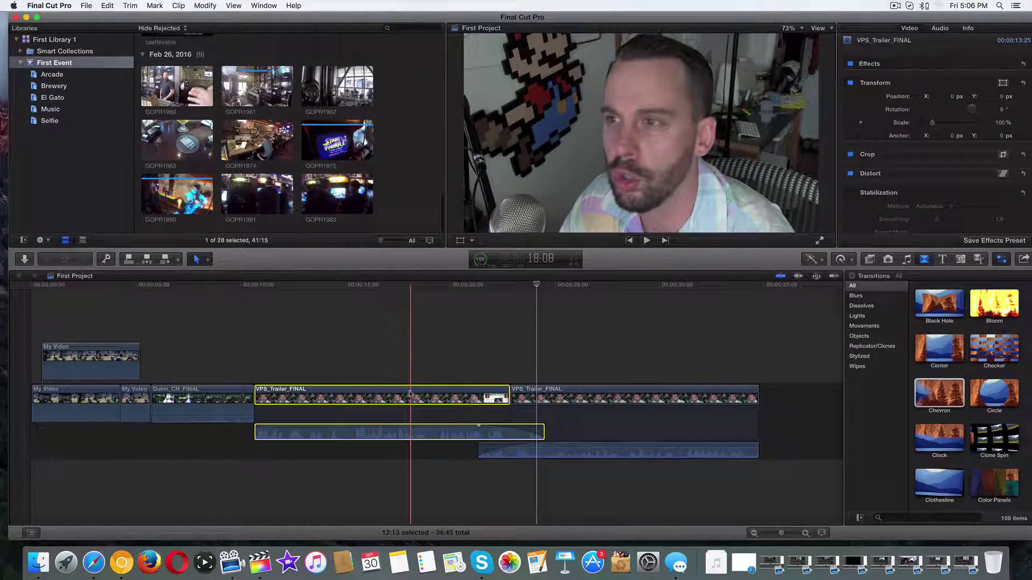
# Step: Delete the trailer clips and add Coffee_Stains after Quinn_CH_FINAL, trimmed to about twenty seconds
pyautogui.press('Delete')
pyautogui.press('Delete')
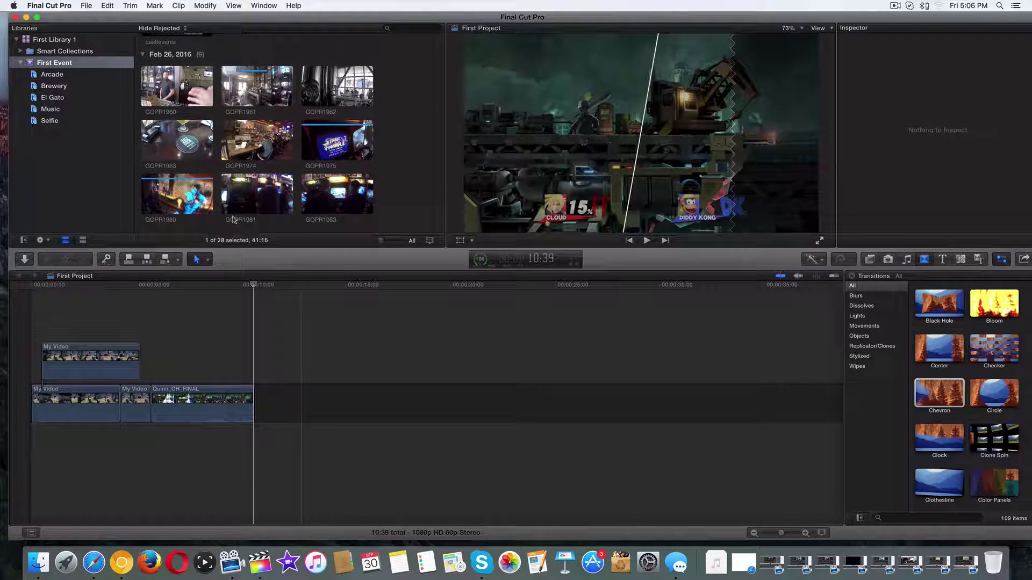
pyautogui.scroll(10, 195, 195)
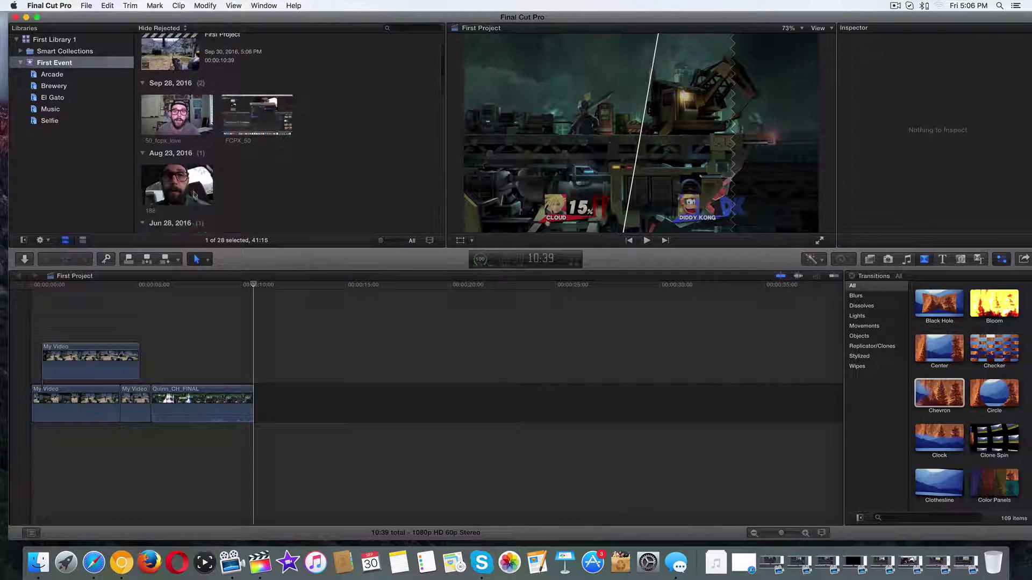
pyautogui.scroll(-3, 195, 195)
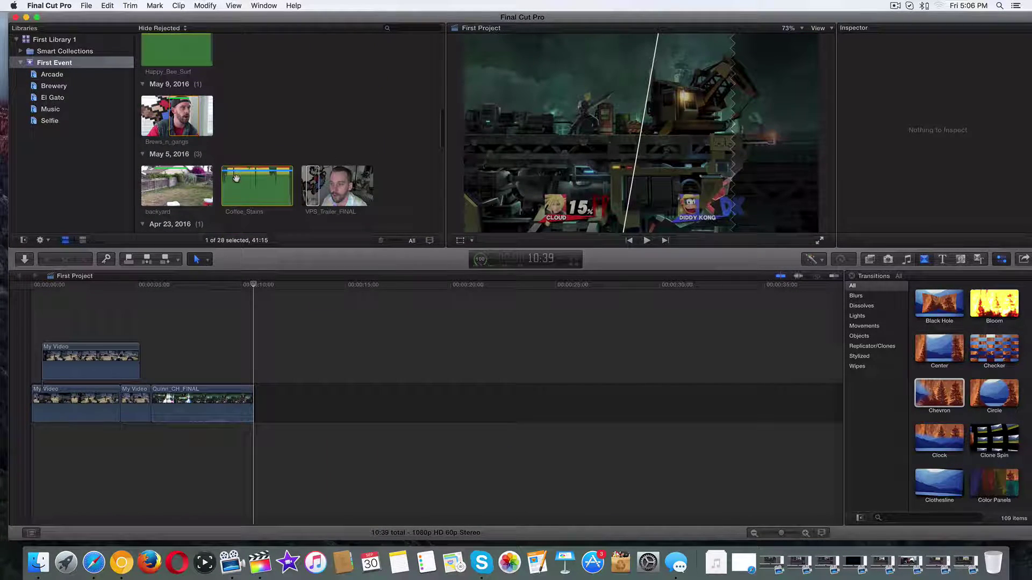
pyautogui.moveTo(231, 178); pyautogui.dragTo(257, 414)
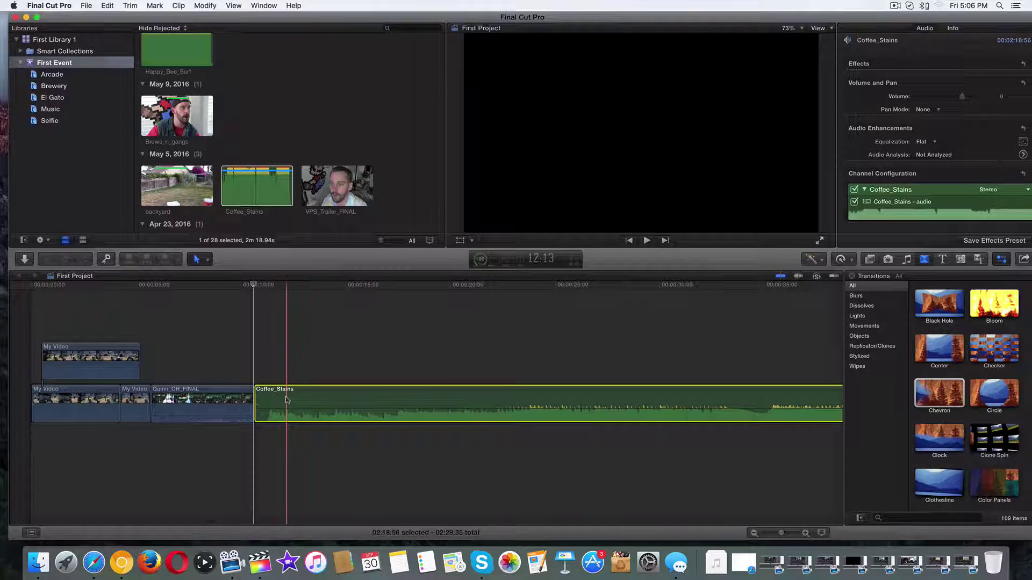
pyautogui.hotkey('shift', 'z')
pyautogui.moveTo(755, 403); pyautogui.dragTo(741, 403)
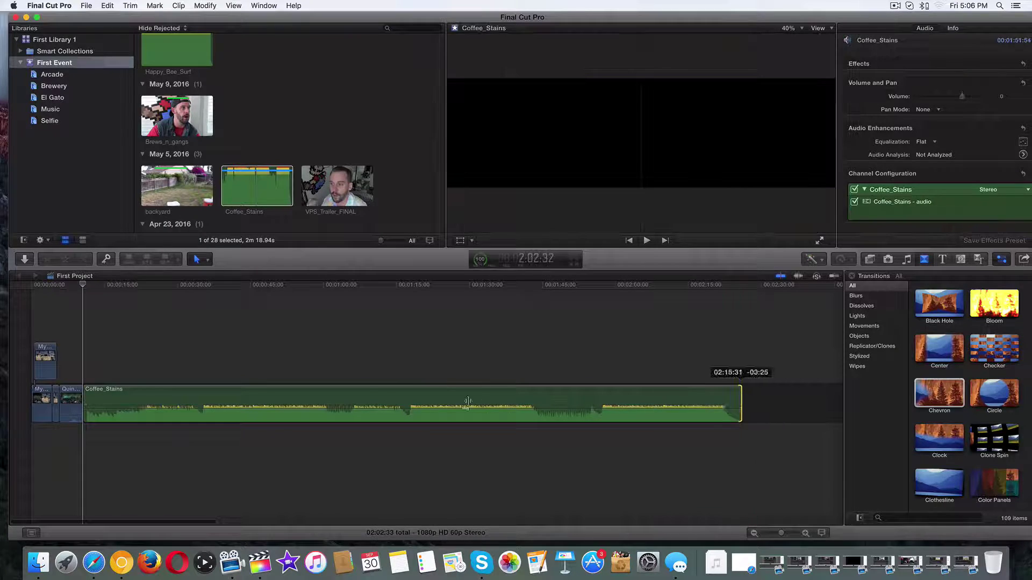
pyautogui.moveTo(468, 402); pyautogui.dragTo(184, 403)
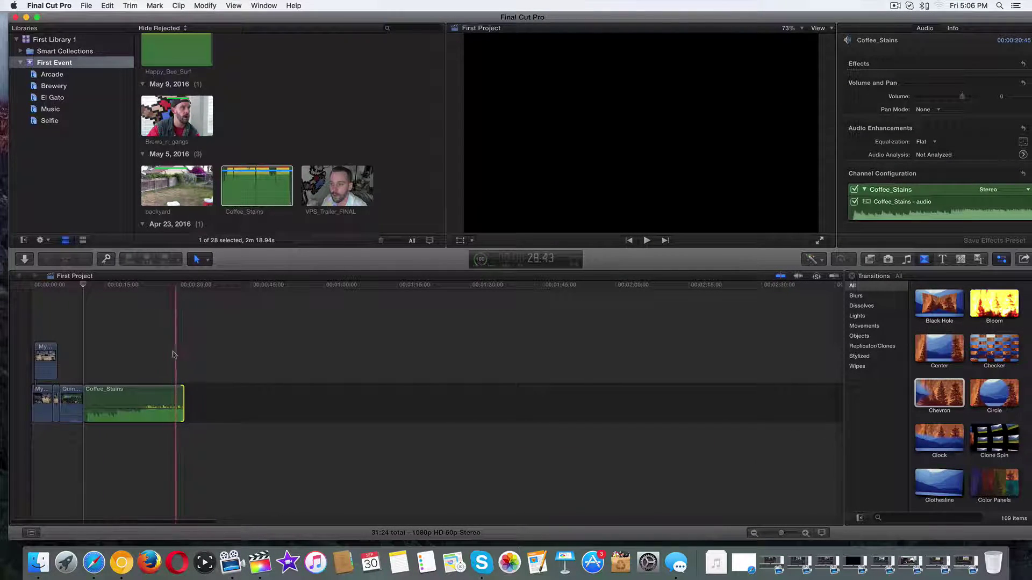
pyautogui.click(173, 355)
# Step: Add 06 Shake It Off after Coffee_Stains and trim it to about sixteen seconds (16:36)
pyautogui.scroll(-5, 155, 159)
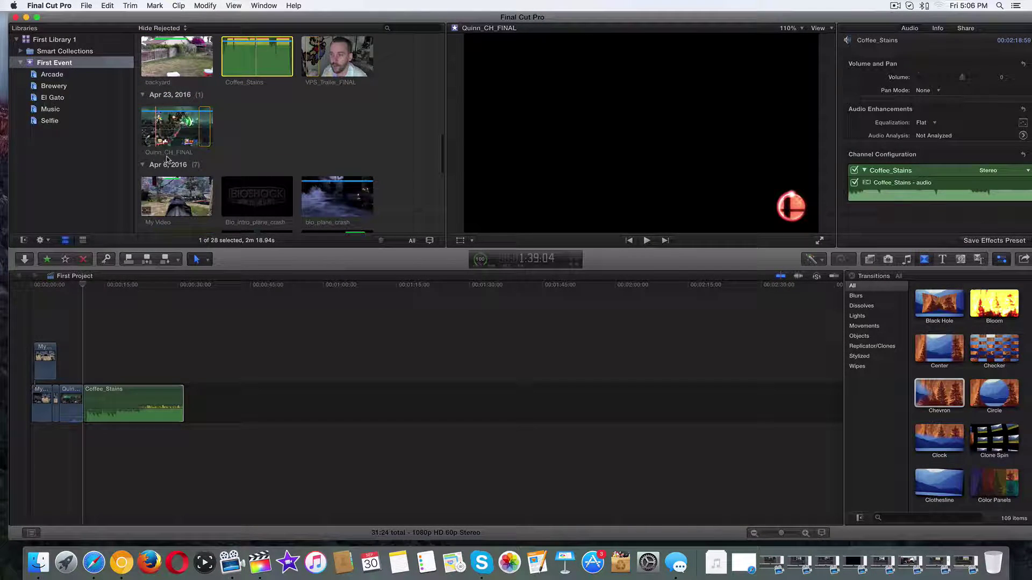
pyautogui.scroll(8, 166, 159)
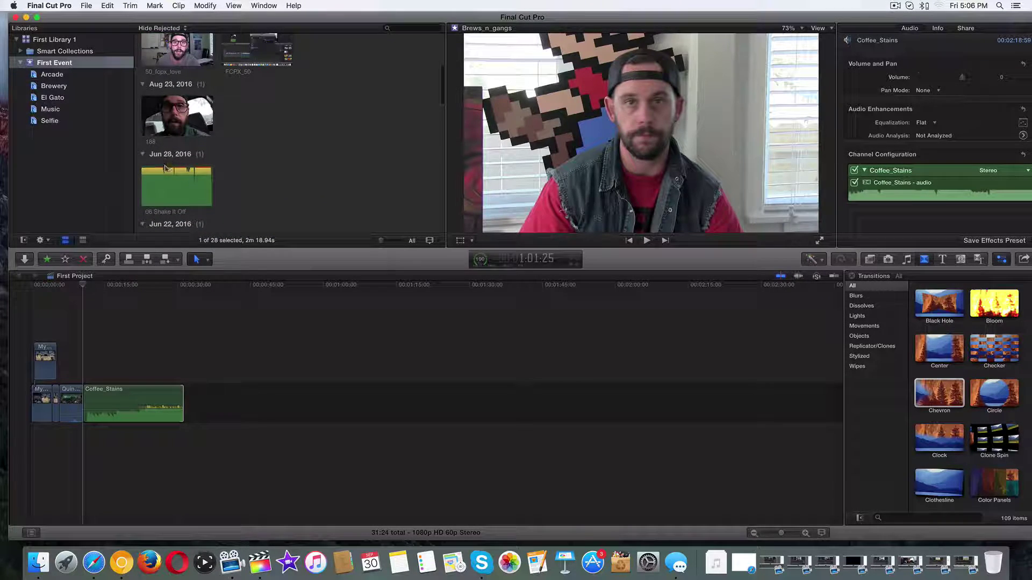
pyautogui.moveTo(176, 182); pyautogui.dragTo(189, 399)
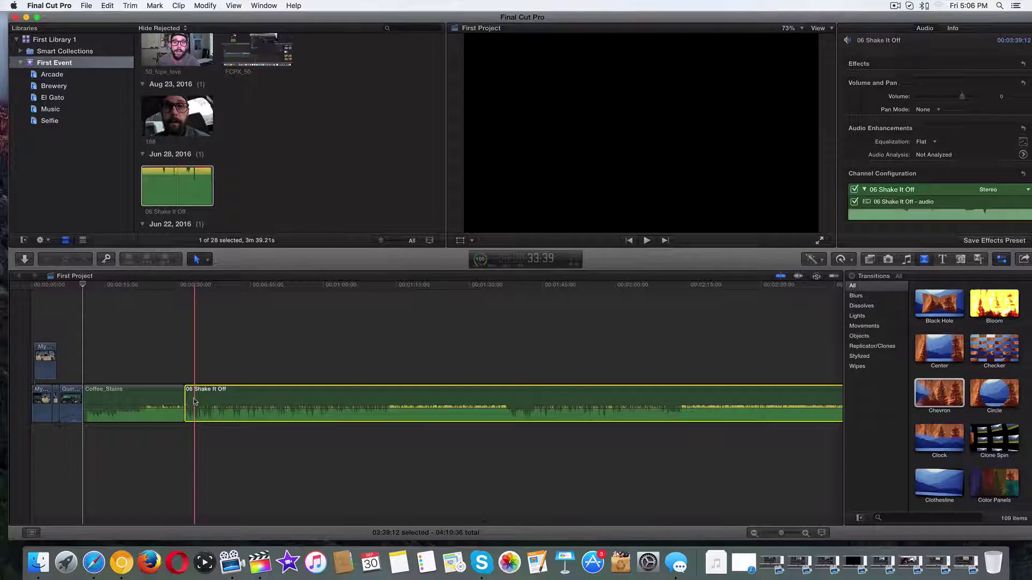
pyautogui.hscroll(3, 417, 391)
pyautogui.hscroll(10, 417, 391)
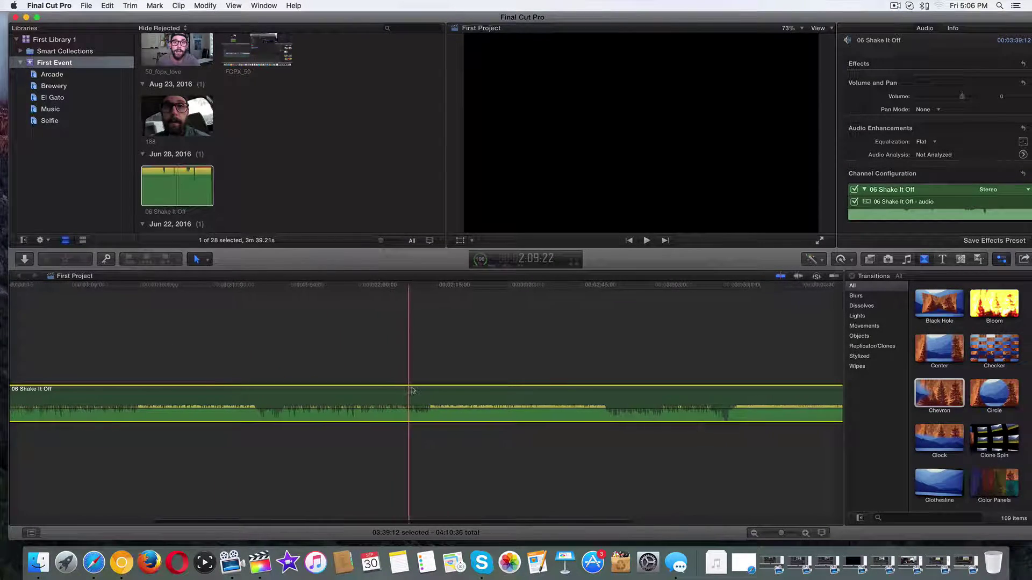
pyautogui.moveTo(729, 400); pyautogui.dragTo(140, 388)
pyautogui.hscroll(-9, 139, 389)
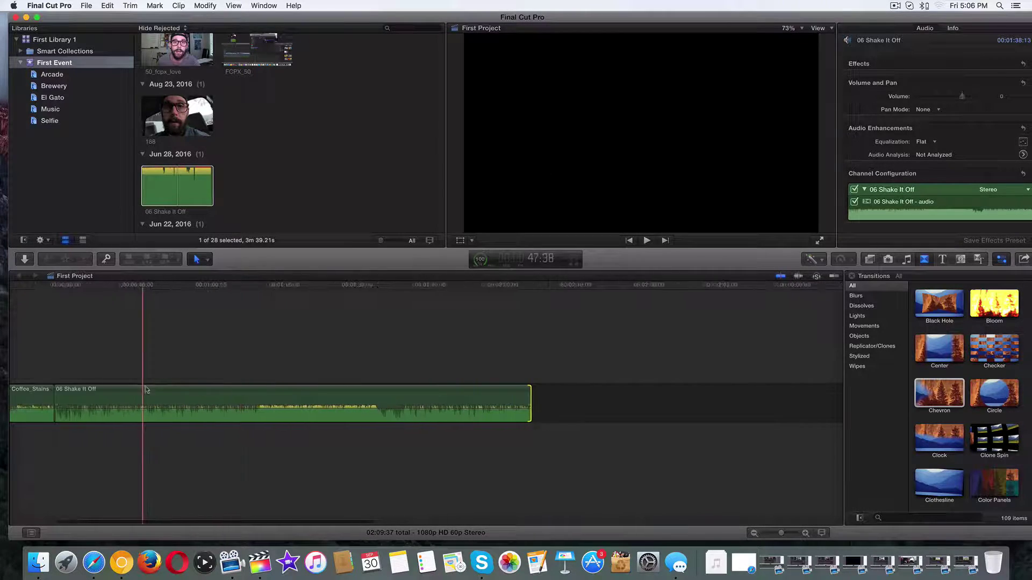
pyautogui.moveTo(598, 394); pyautogui.dragTo(208, 393)
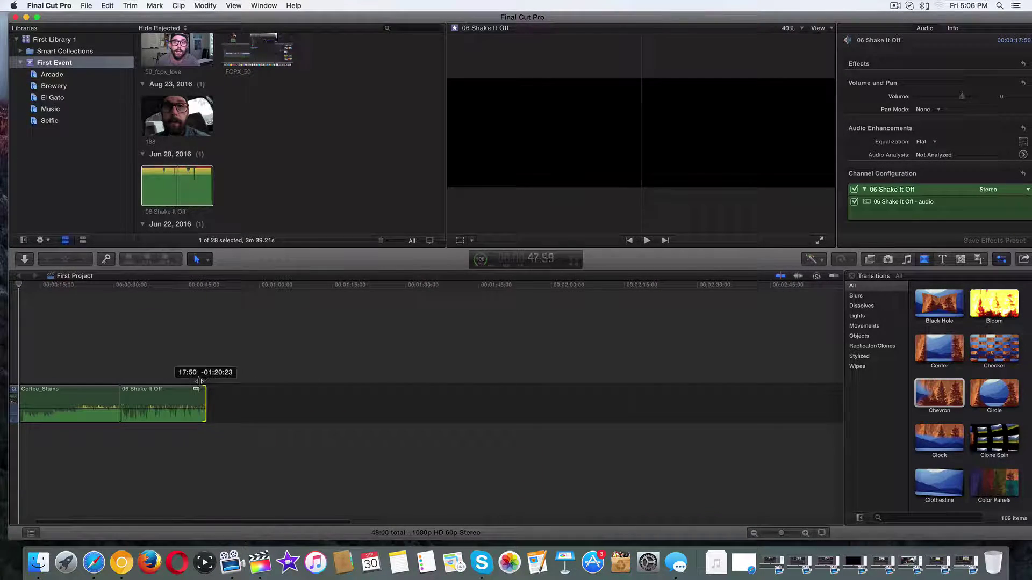
pyautogui.hscroll(-2, 250, 392)
pyautogui.click(237, 395)
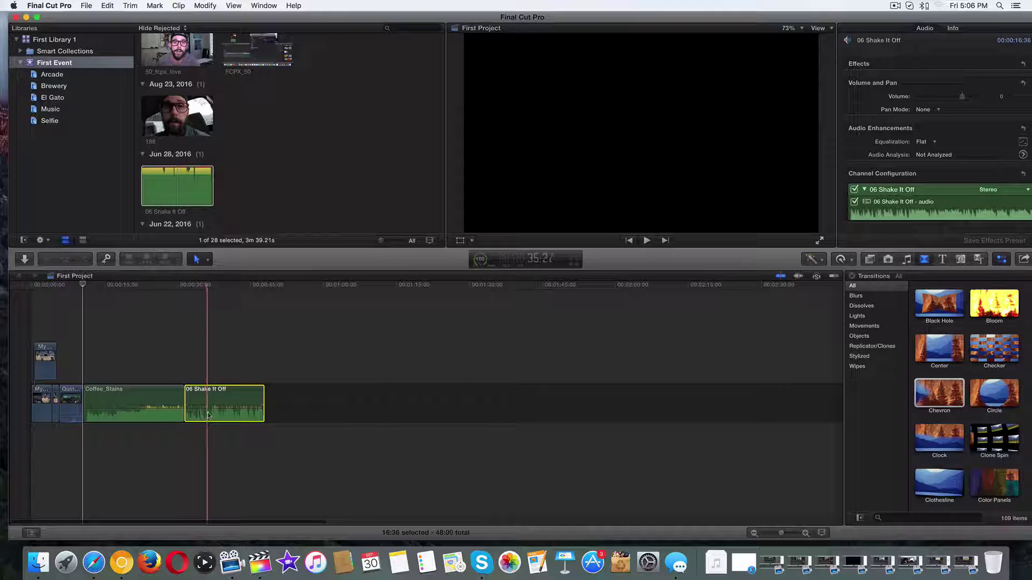
# Step: Expand Audio / Video on the Coffee_Stains and 06 Shake It Off clips
pyautogui.click(155, 396)
pyautogui.rightClick(159, 394)
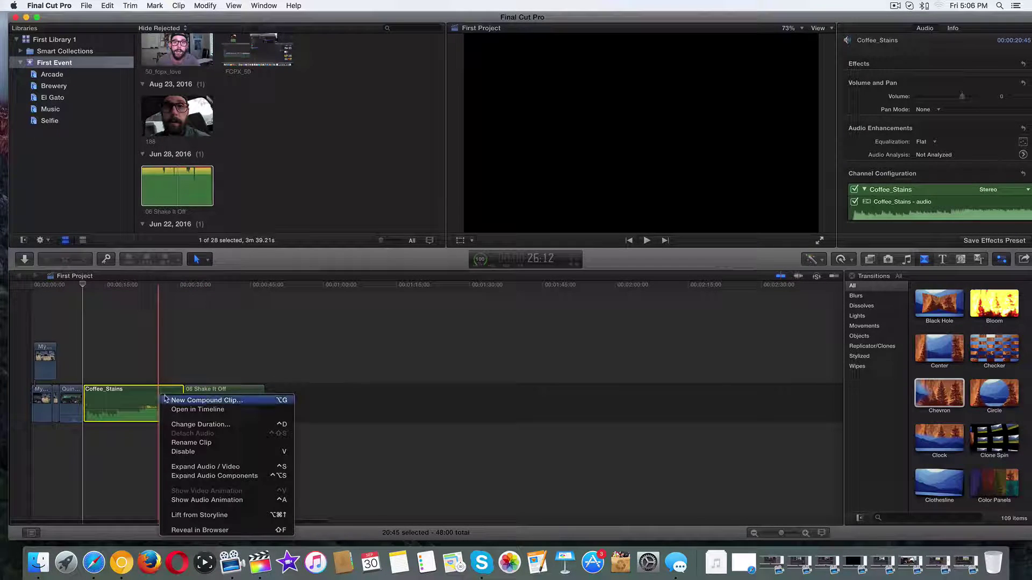
pyautogui.click(174, 468)
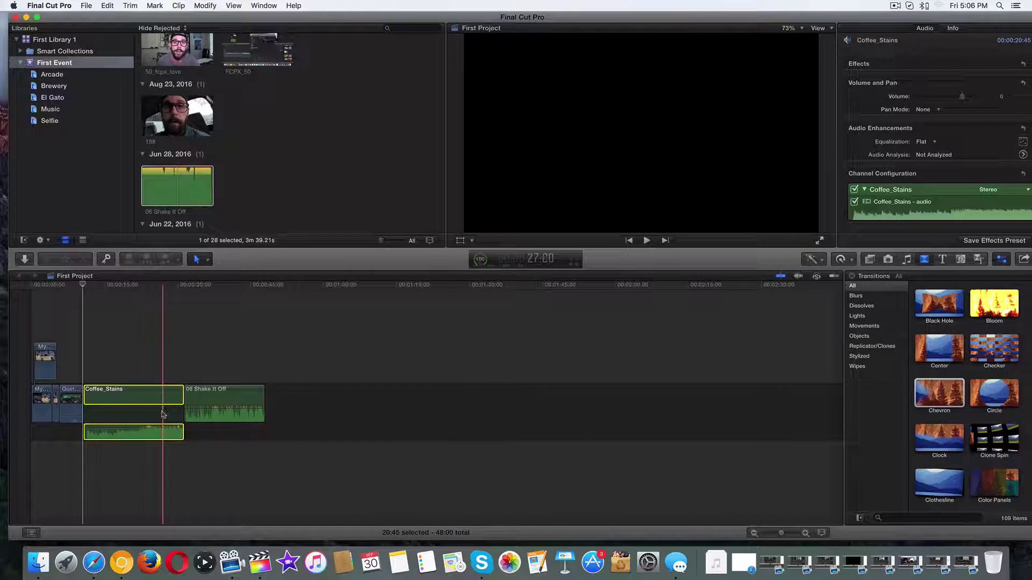
pyautogui.click(209, 393)
pyautogui.rightClick(209, 393)
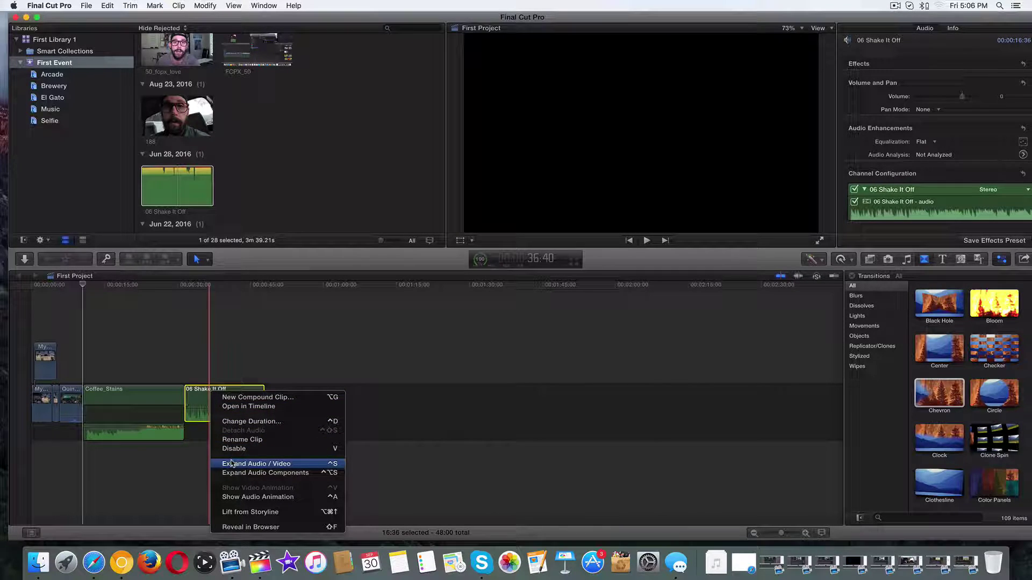
pyautogui.click(231, 463)
# Step: Start Coffee_Stains' audio earlier so it overlaps the end of 06 Shake It Off
pyautogui.click(180, 432)
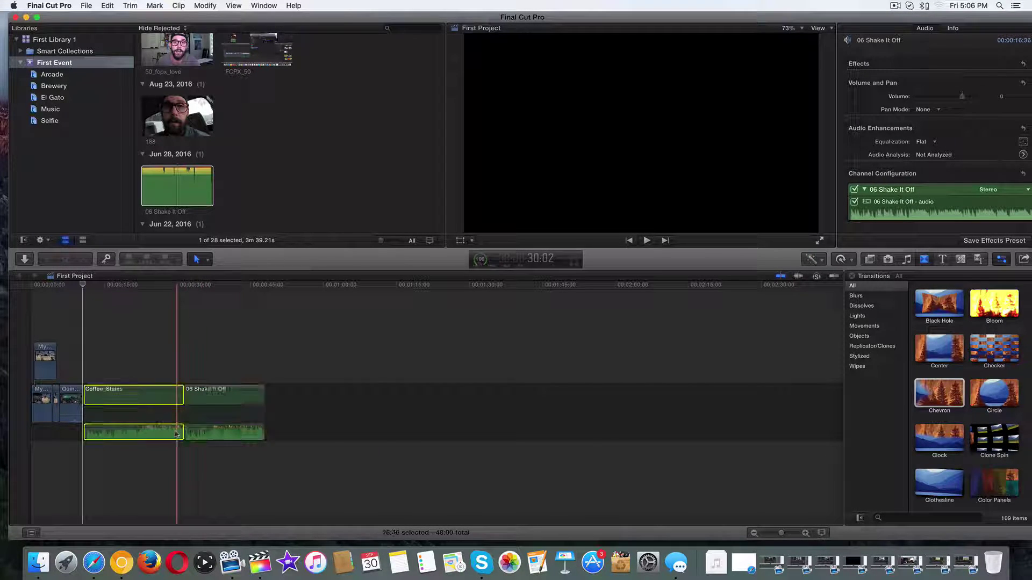
pyautogui.moveTo(183, 432); pyautogui.dragTo(205, 407)
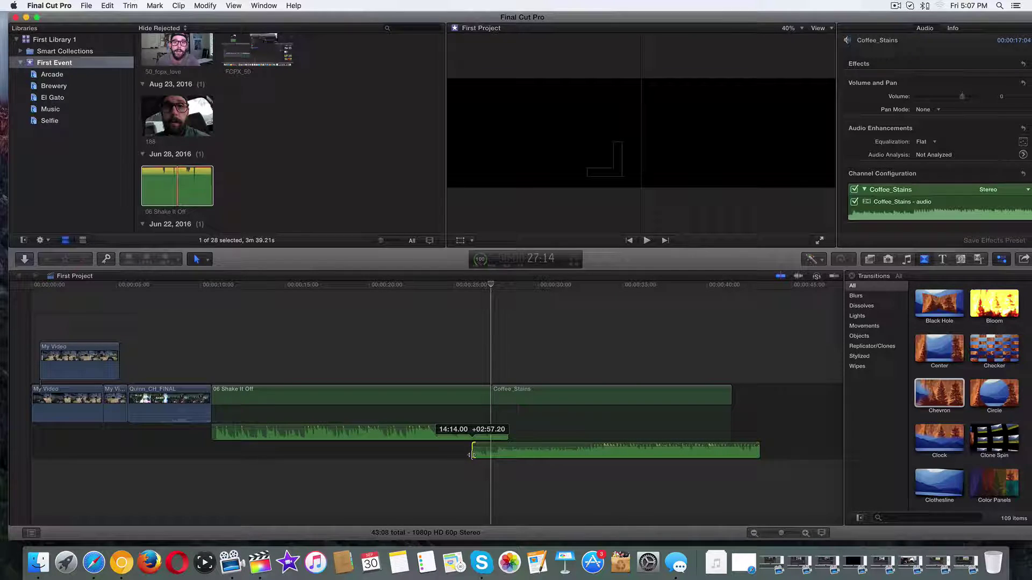
pyautogui.moveTo(471, 454); pyautogui.dragTo(471, 454)
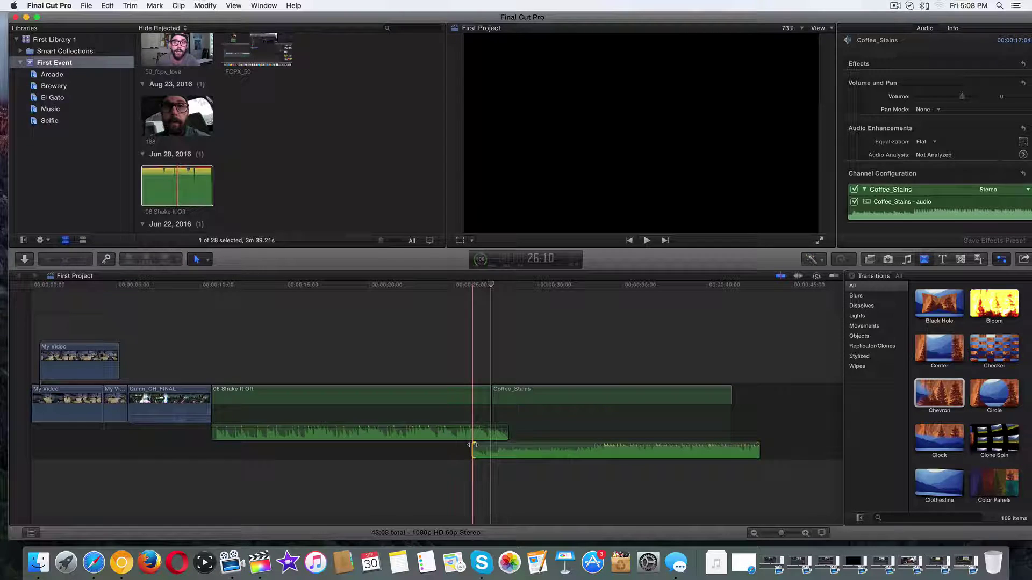
pyautogui.moveTo(473, 445); pyautogui.dragTo(526, 445)
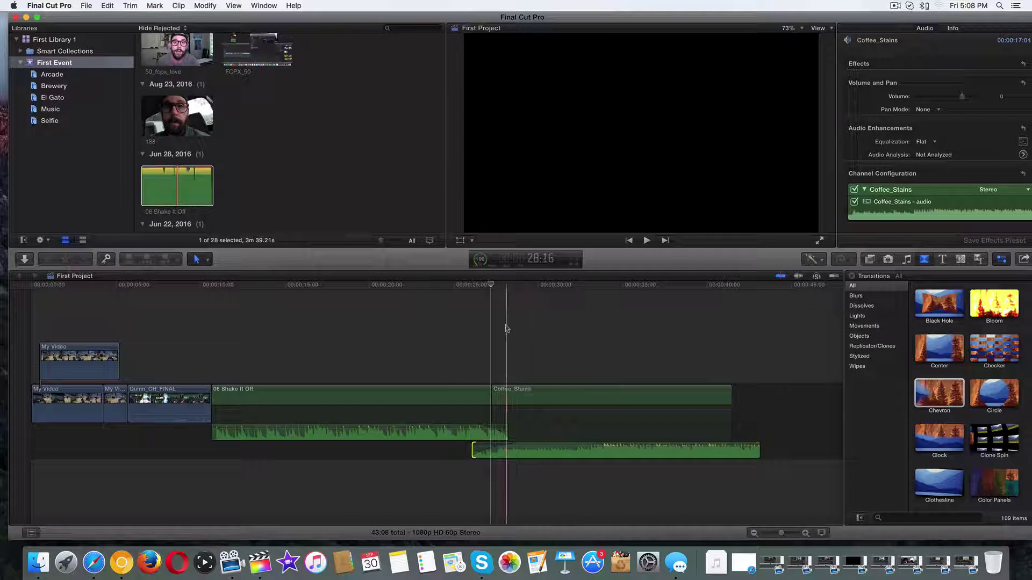
pyautogui.click(646, 240)
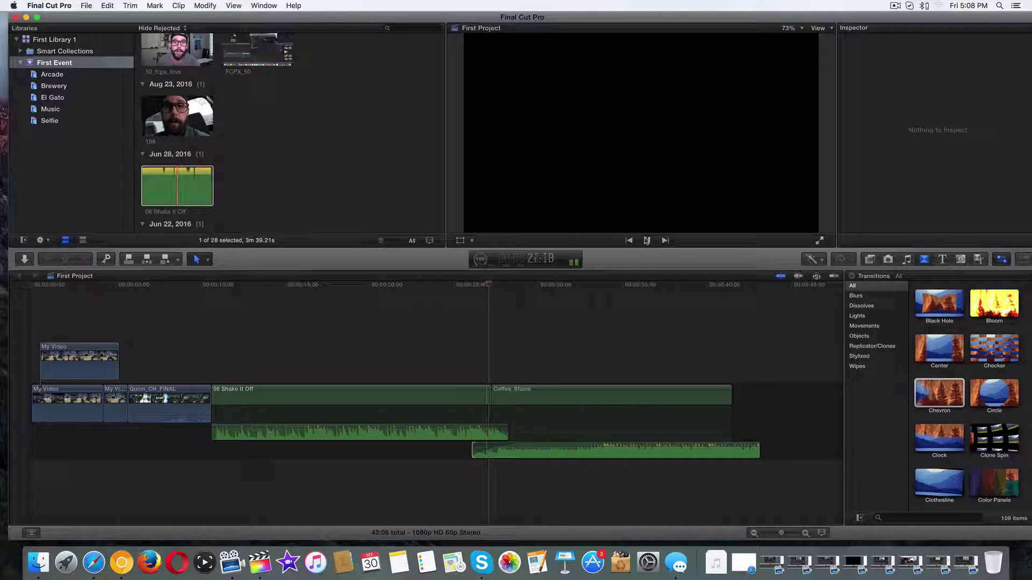